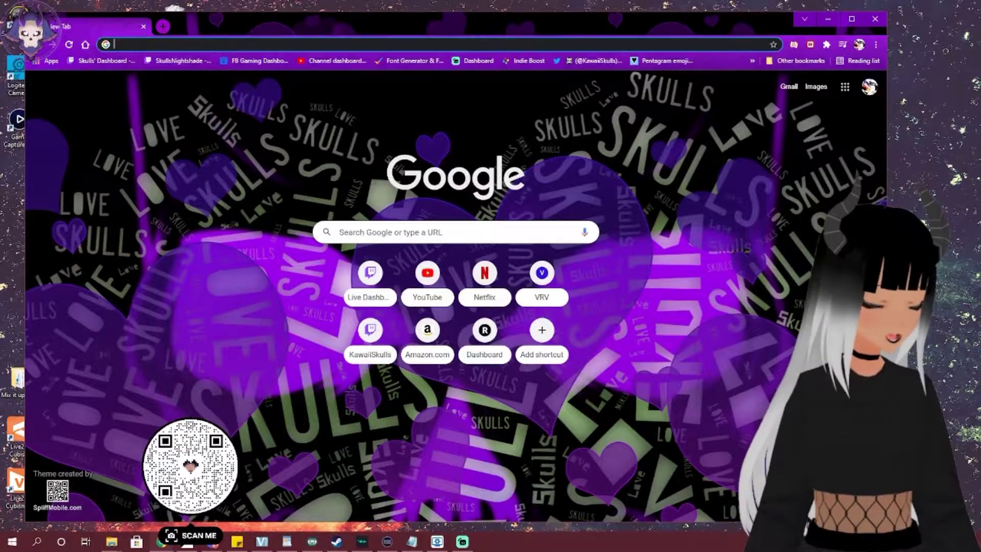
# Search Google for deathcounter and soundboard and scroll the StreamerSquare tutorial page
pyautogui.write('dea')
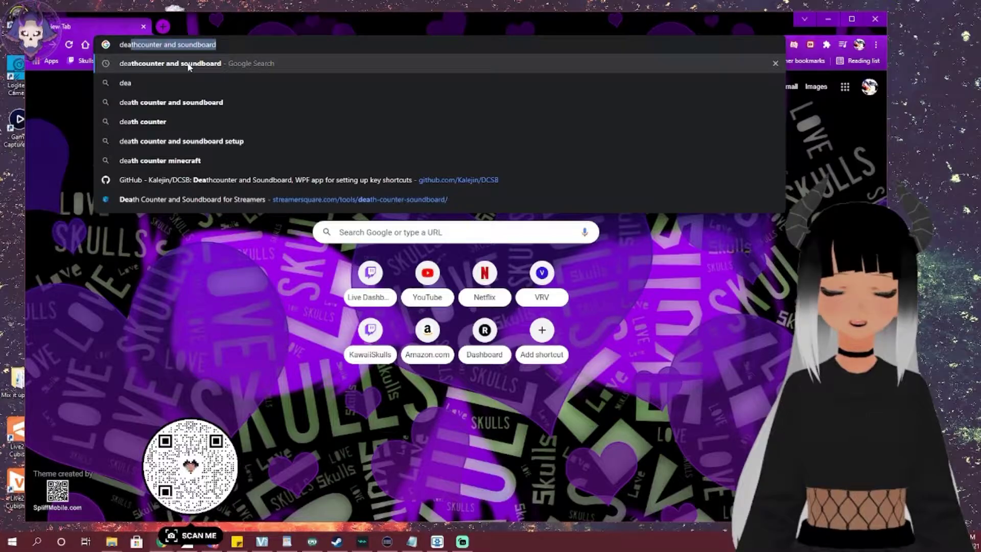
pyautogui.click(189, 67)
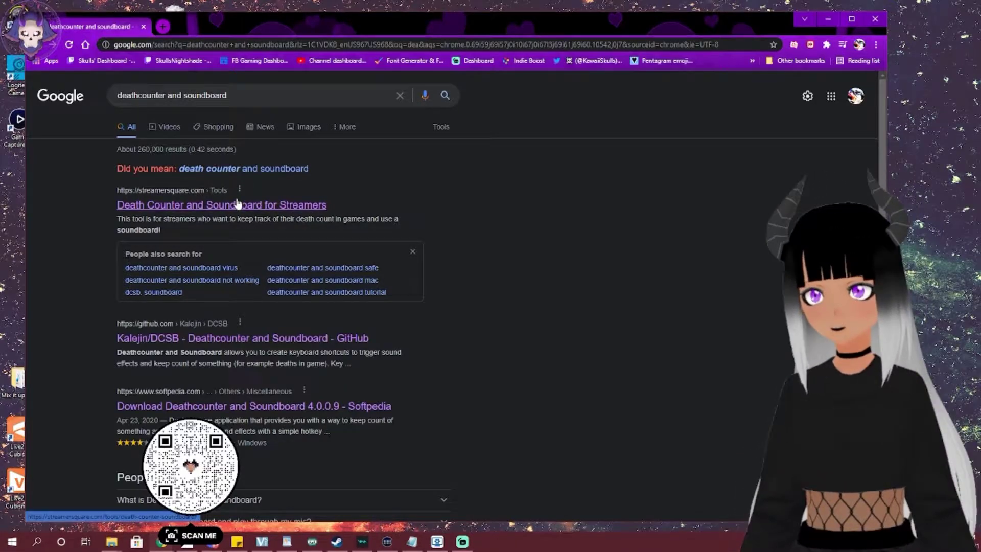
pyautogui.scroll(-15, 241, 369)
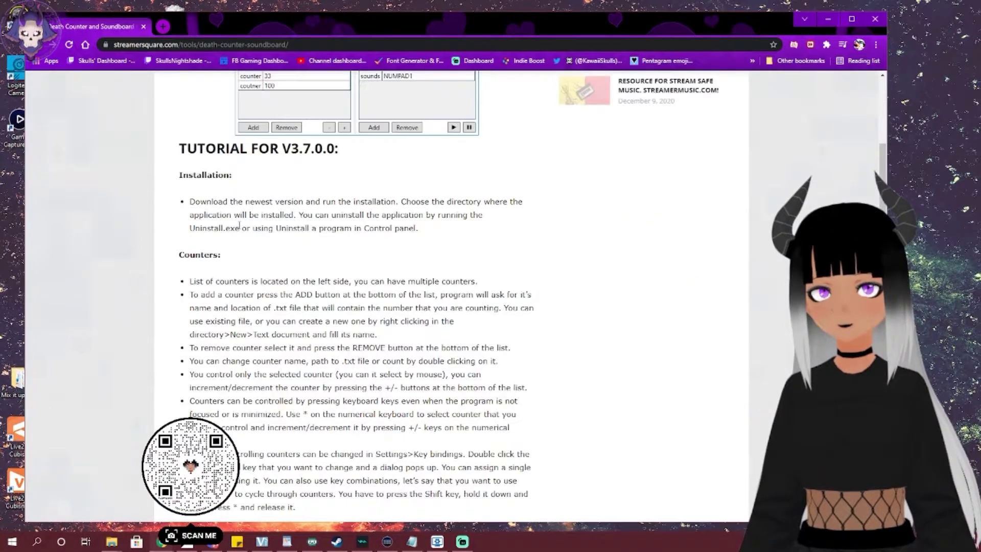
pyautogui.scroll(-4, 240, 369)
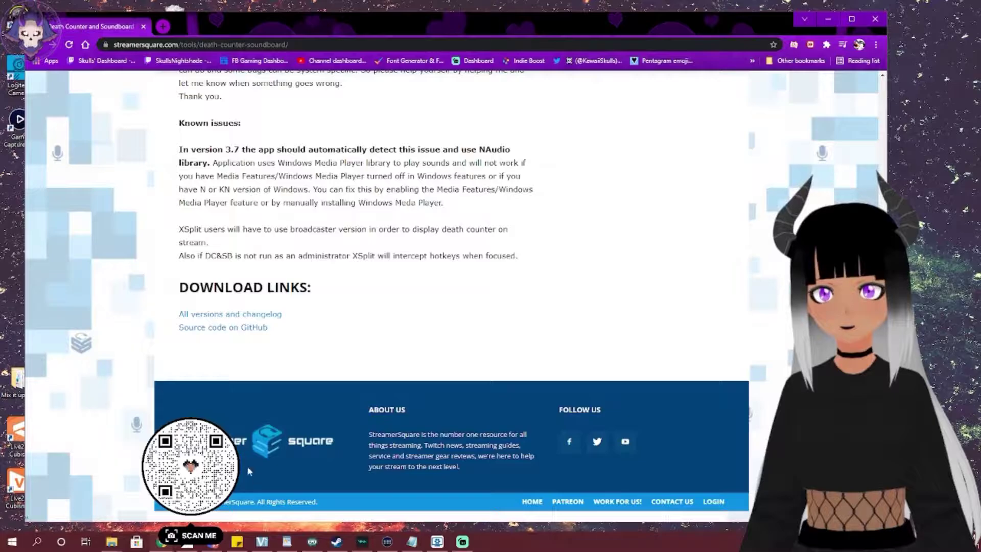
# Try the project's GitHub link, return to the Google results, and open the Softpedia download page
pyautogui.click(219, 326)
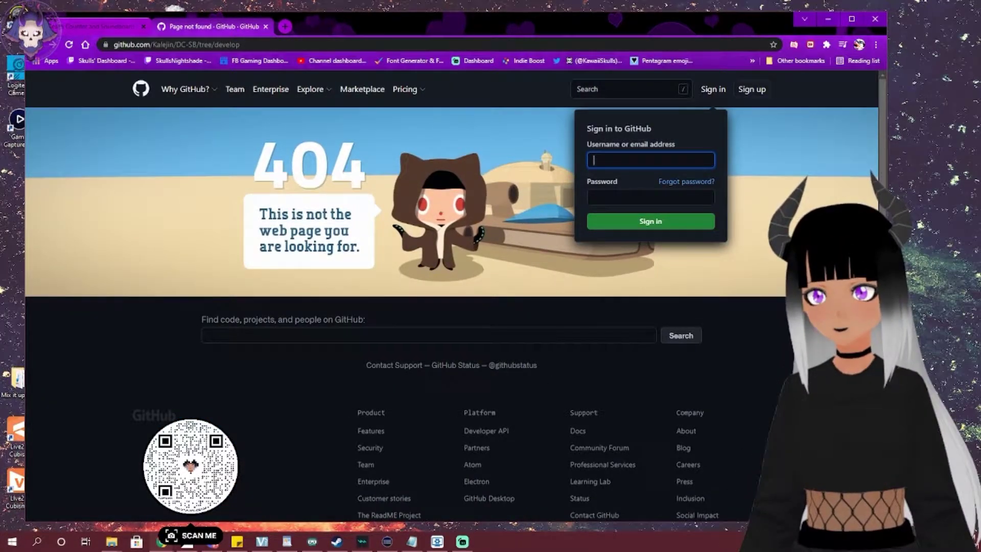
pyautogui.click(60, 25)
pyautogui.hotkey('alt', 'Left')
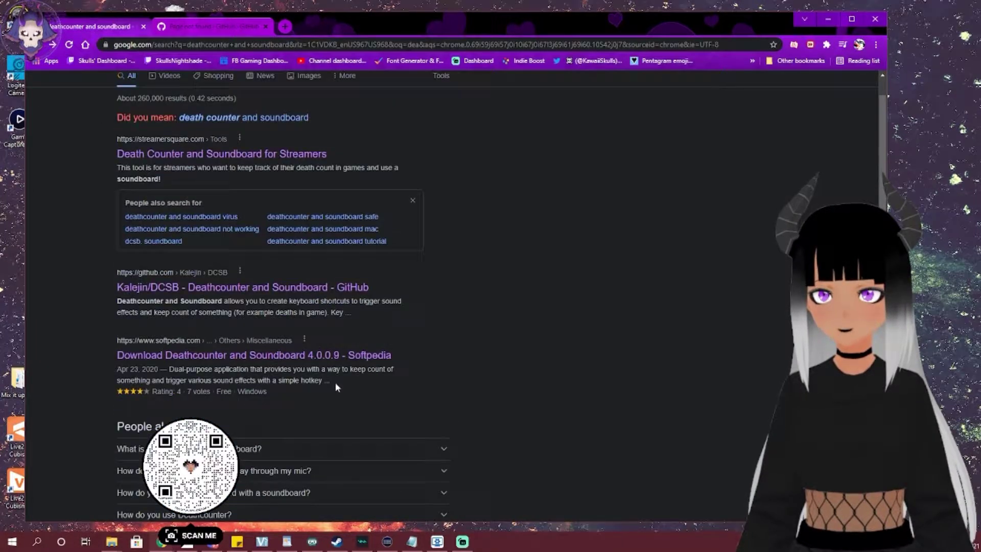
pyautogui.click(219, 355)
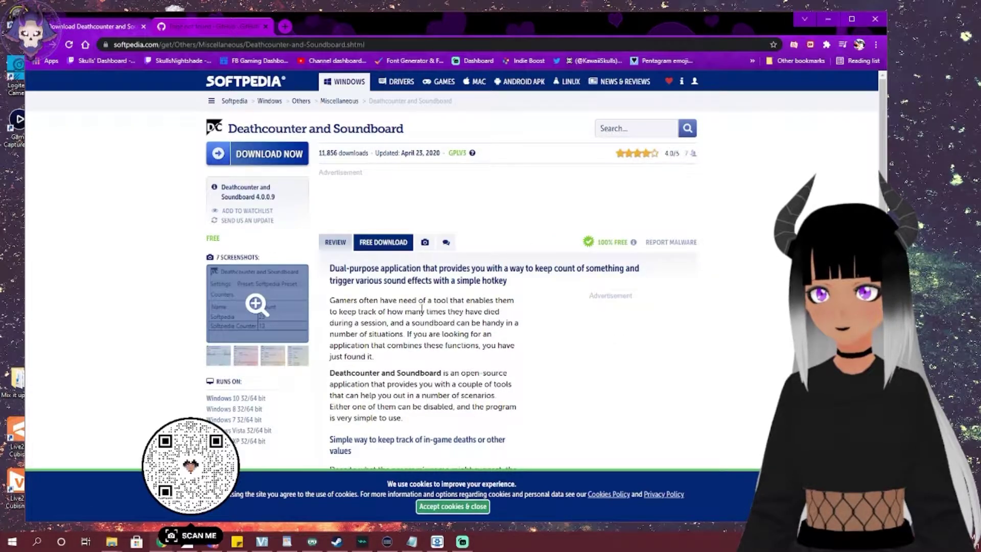
# Download the Deathcounter and Soundboard 4.0.0.9 installer via Softpedia Secure Download and run it
pyautogui.click(278, 154)
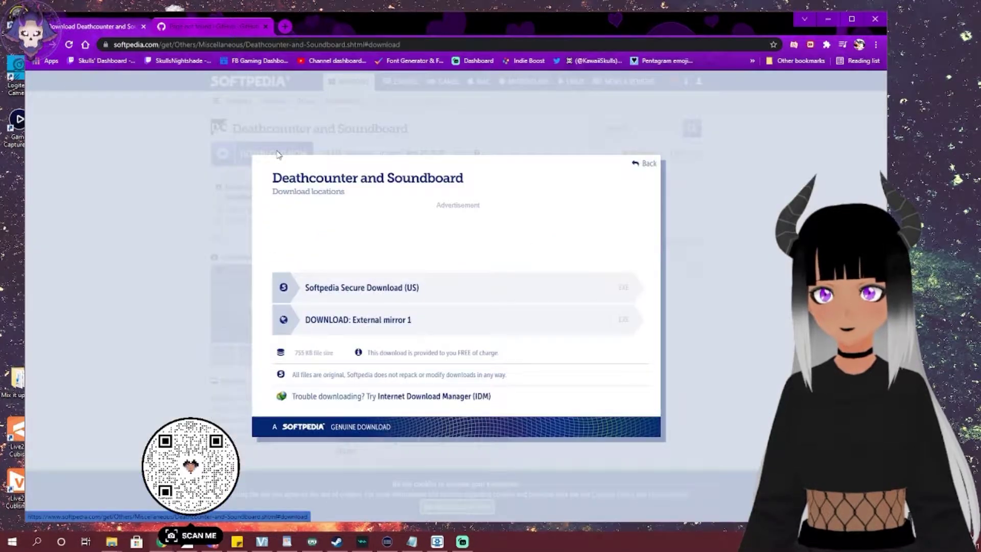
pyautogui.click(434, 285)
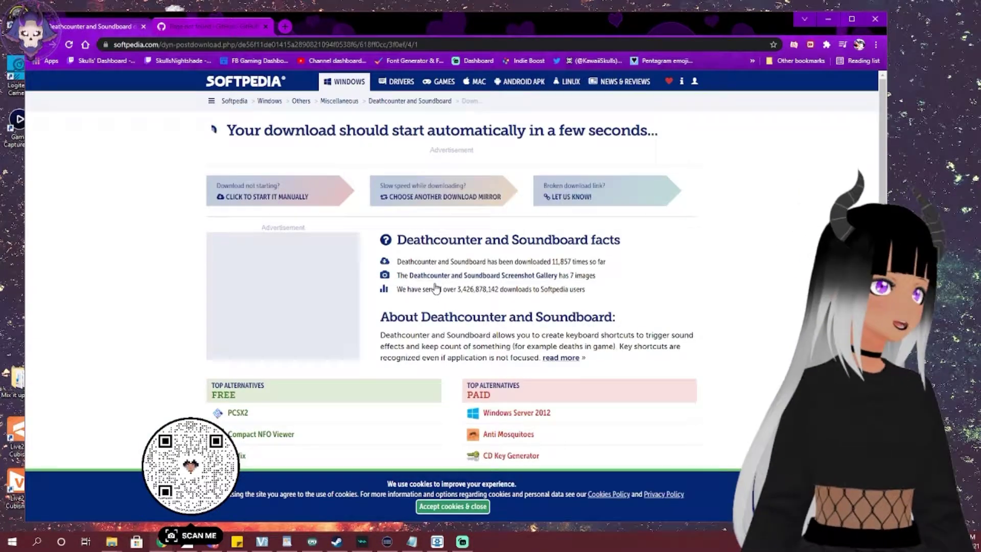
pyautogui.click(452, 507)
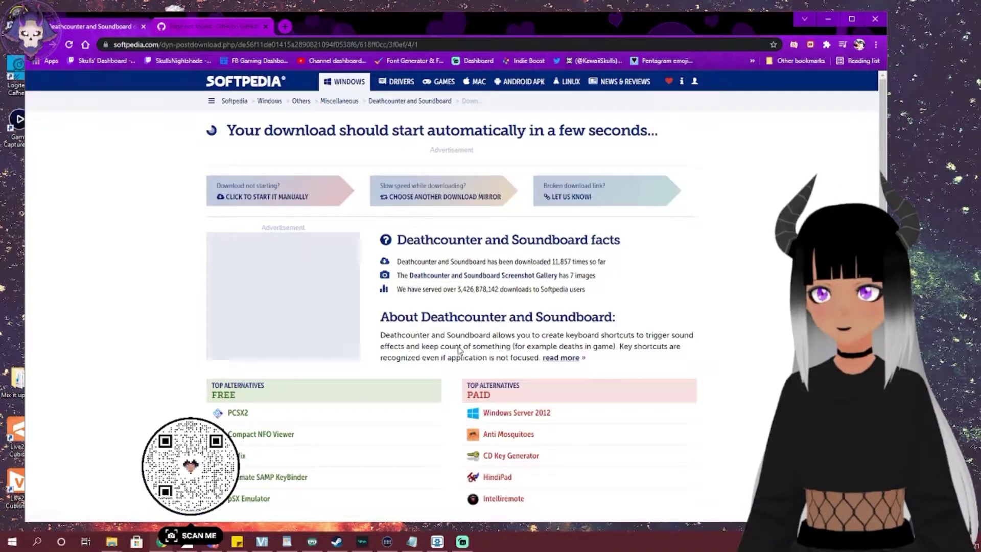
pyautogui.scroll(-3, 562, 249)
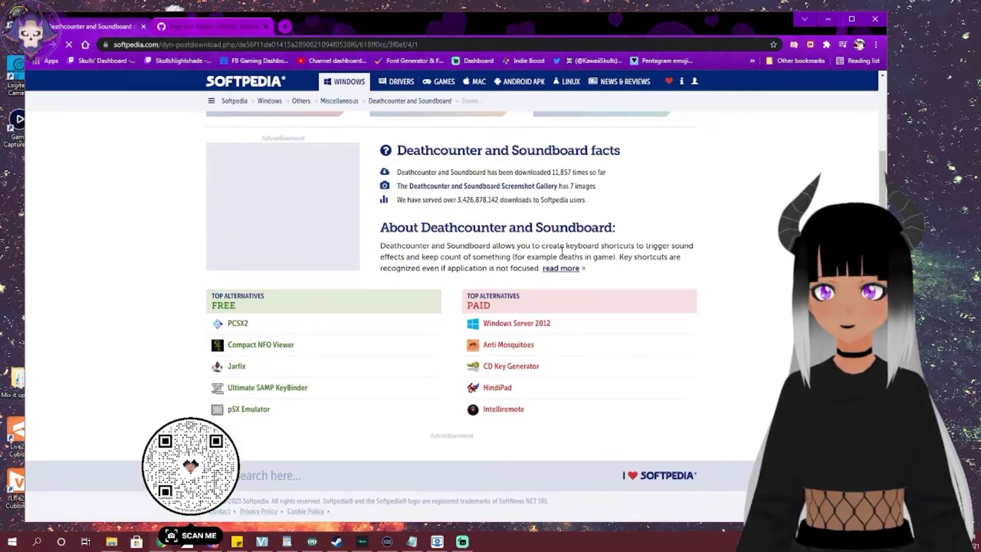
pyautogui.scroll(3, 562, 249)
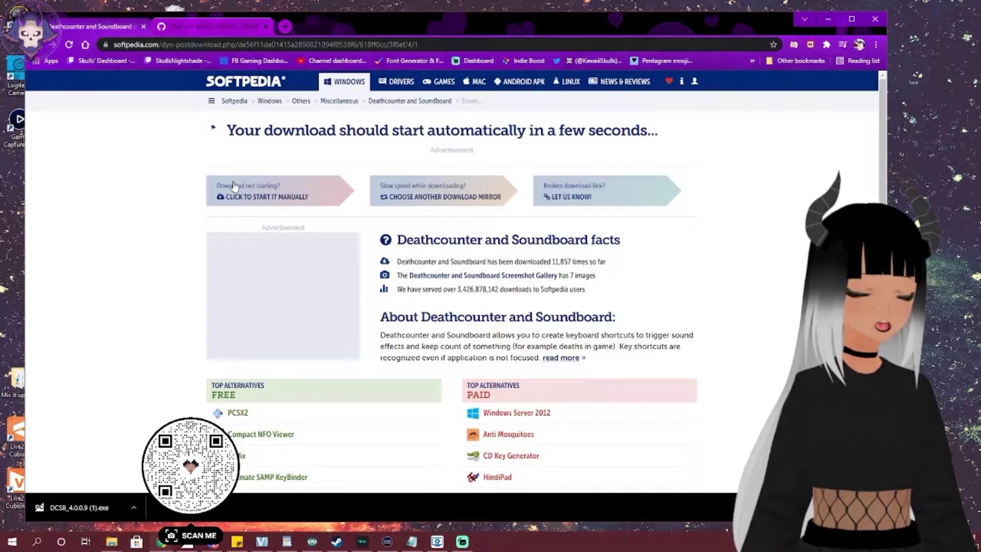
pyautogui.click(84, 508)
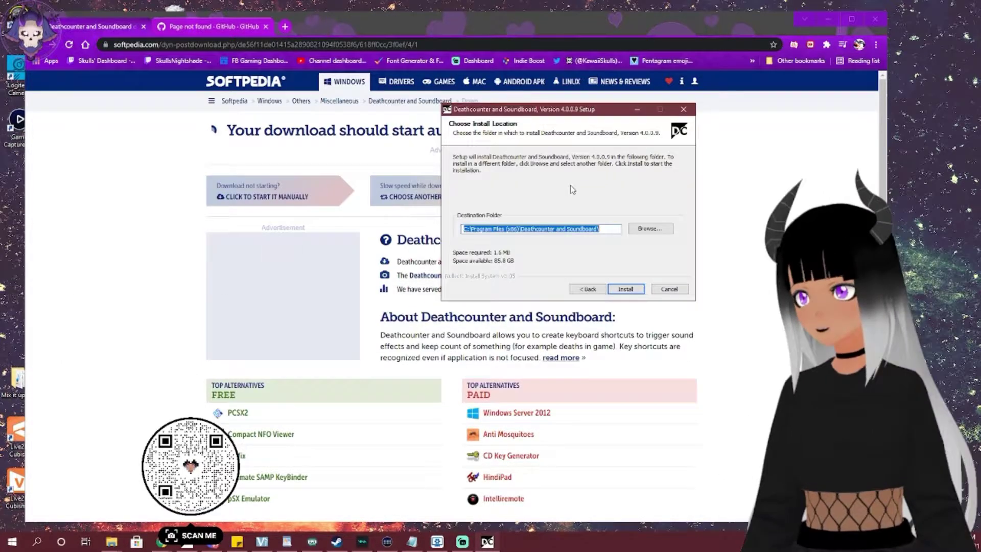
# Install into the default Program Files (x86)\Deathcounter and Soundboard folder and finish setup
pyautogui.click(624, 289)
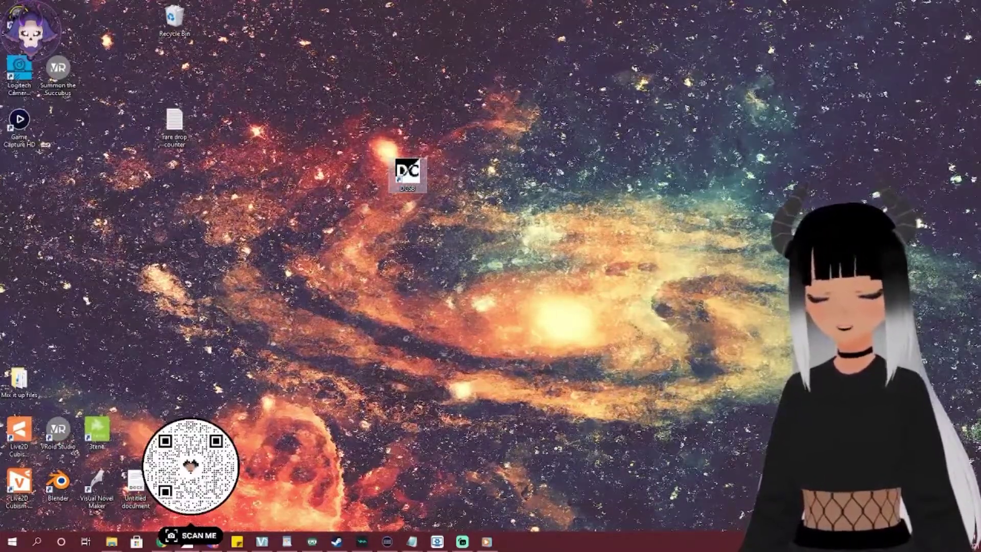
# Launch DCSB, reposition its window, and widen the Counters list at the expense of Sounds
pyautogui.moveTo(186, 542)
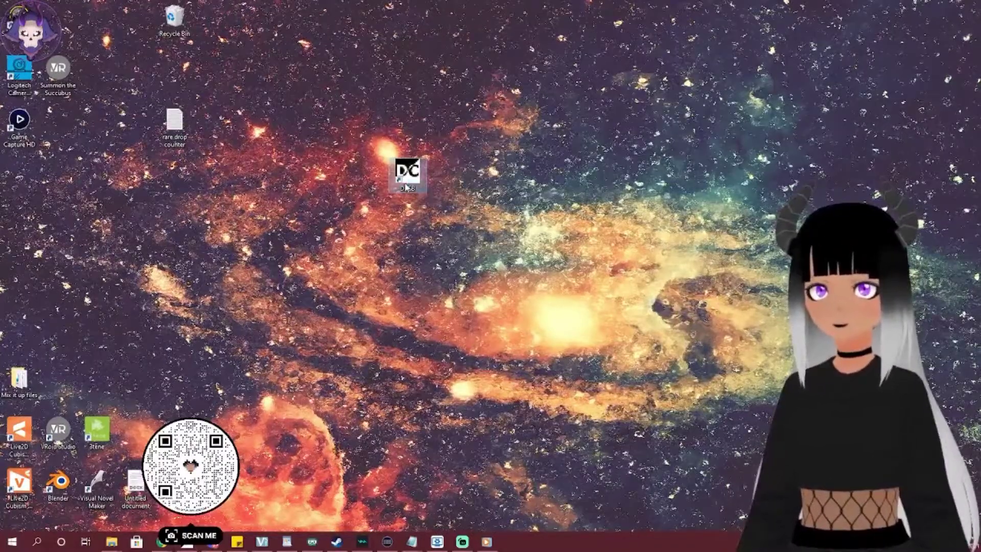
pyautogui.moveTo(328, 43); pyautogui.dragTo(516, 87)
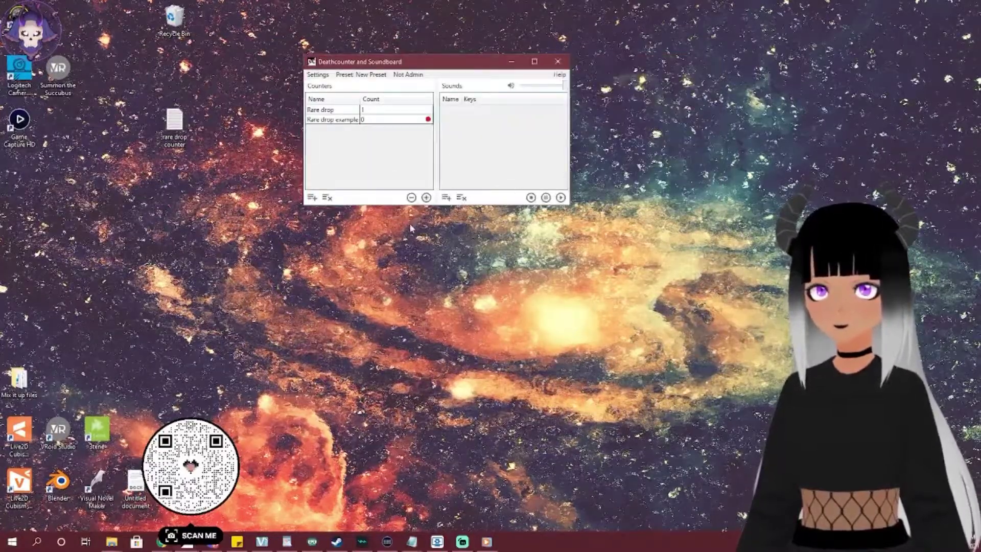
pyautogui.moveTo(437, 145); pyautogui.dragTo(475, 146)
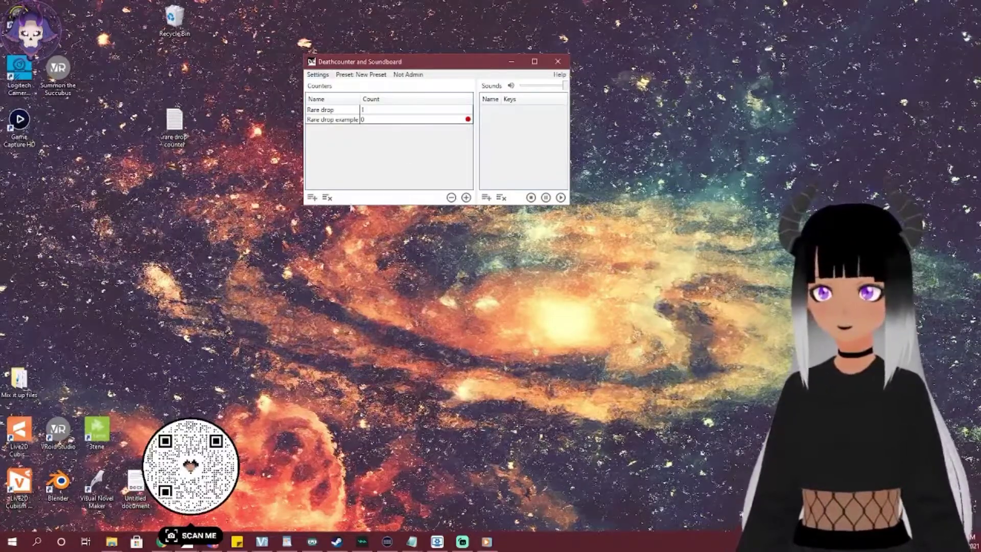
# Delete the blank counter plus Rare drop and Rare drop example, emptying the counters list
pyautogui.click(313, 197)
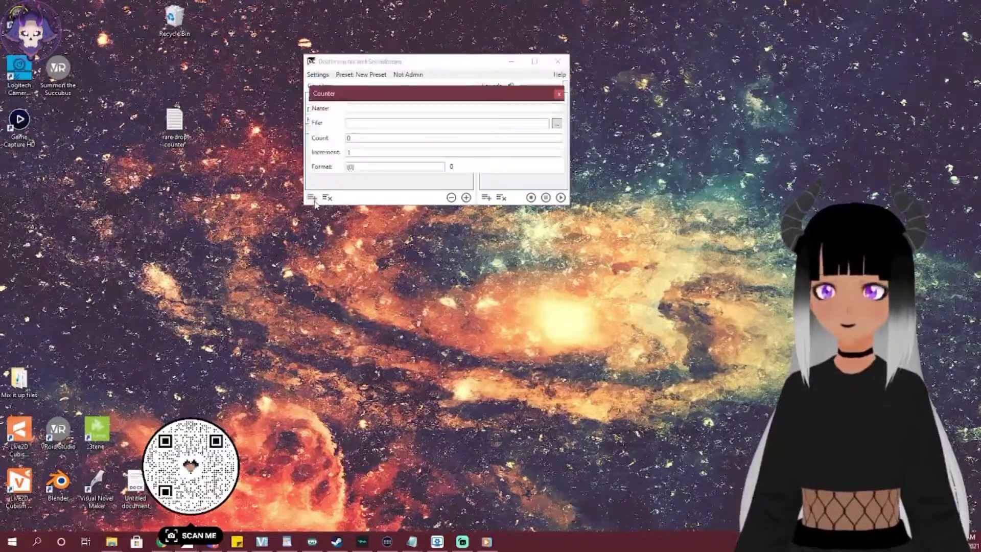
pyautogui.click(560, 94)
pyautogui.click(391, 130)
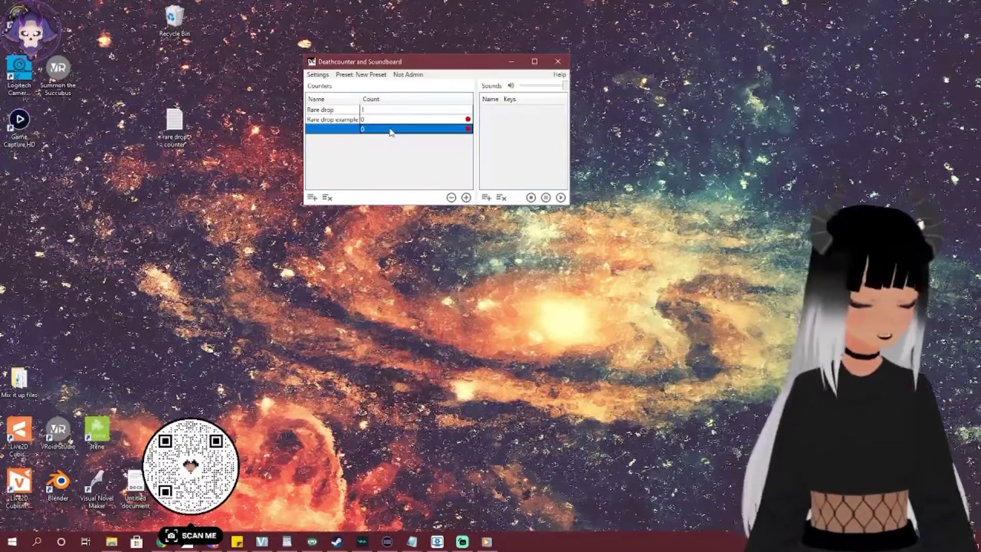
pyautogui.press('Delete')
pyautogui.click(385, 111)
pyautogui.press('Delete')
pyautogui.click(393, 113)
pyautogui.press('Delete')
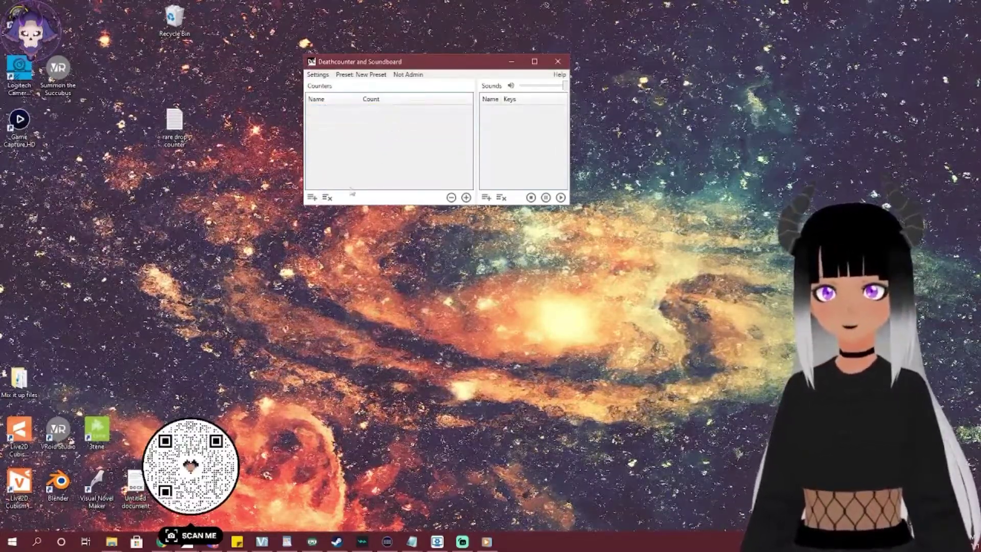
# Add a new counter named 'Rare drops' with count 0 and increment 1
pyautogui.click(312, 198)
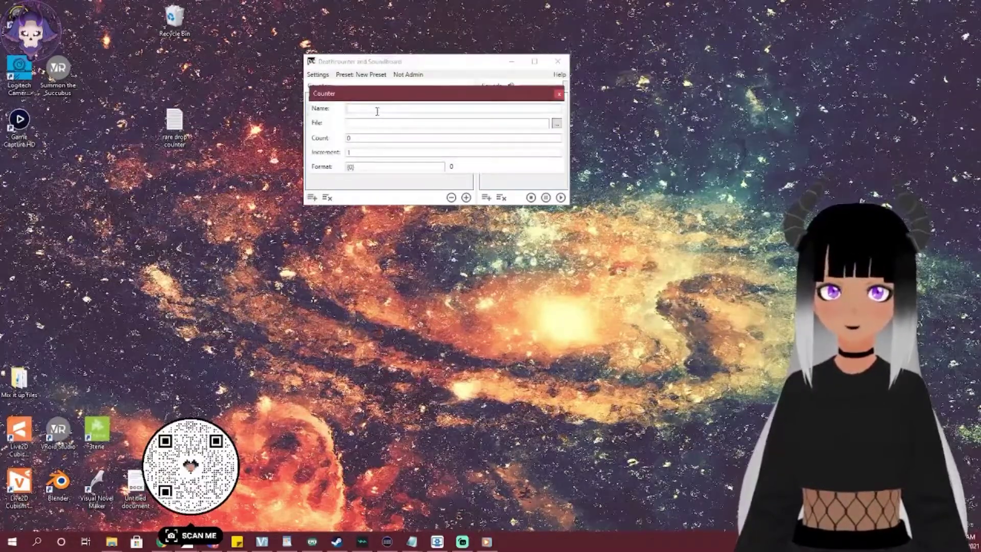
pyautogui.write('Rare drops')
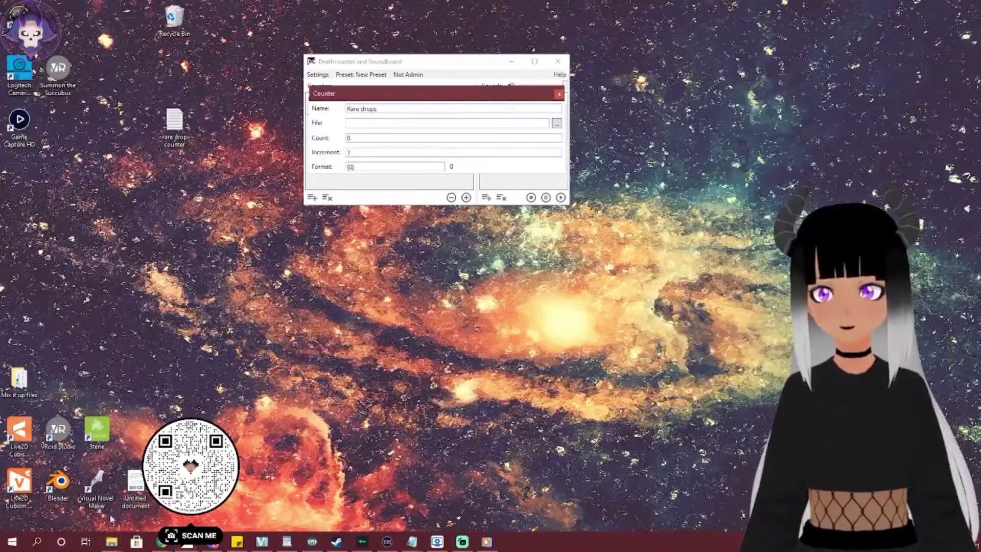
pyautogui.click(37, 541)
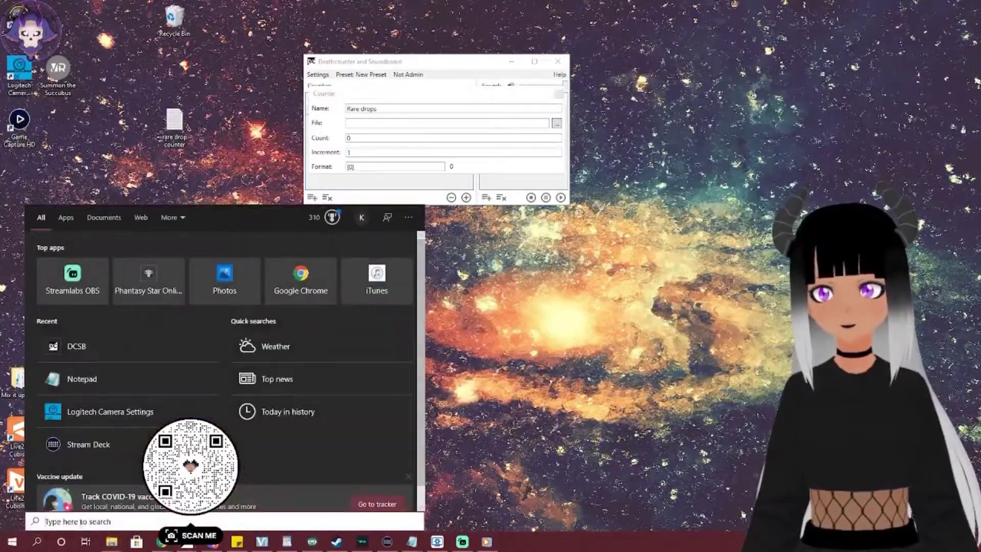
# Open the rare drop counter file in Notepad and replace its value 1 with 0
pyautogui.write('note')
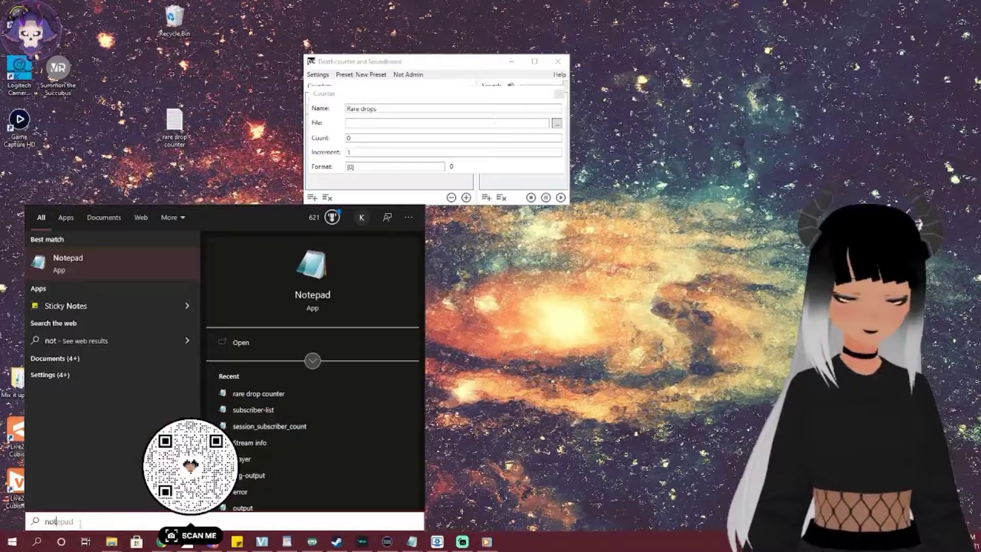
pyautogui.click(99, 262)
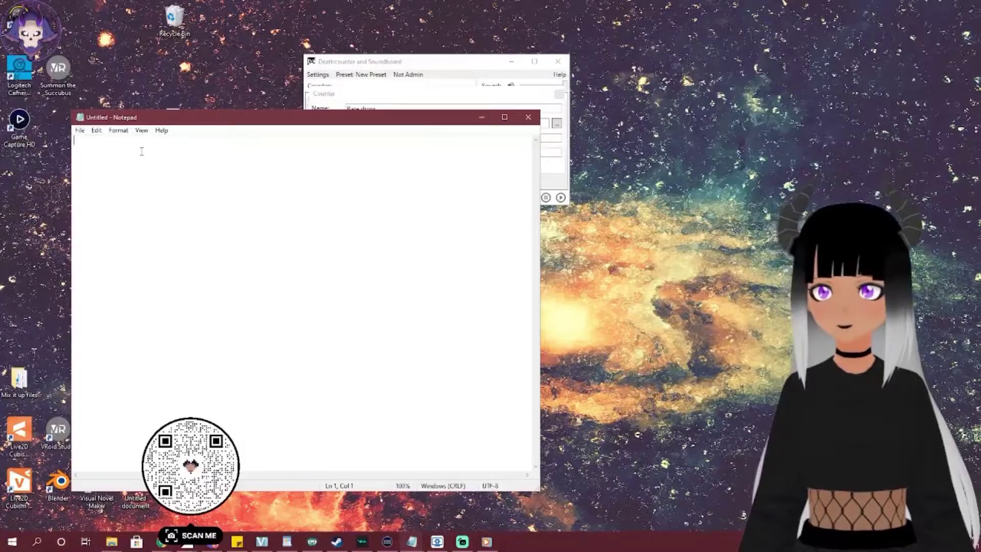
pyautogui.click(481, 117)
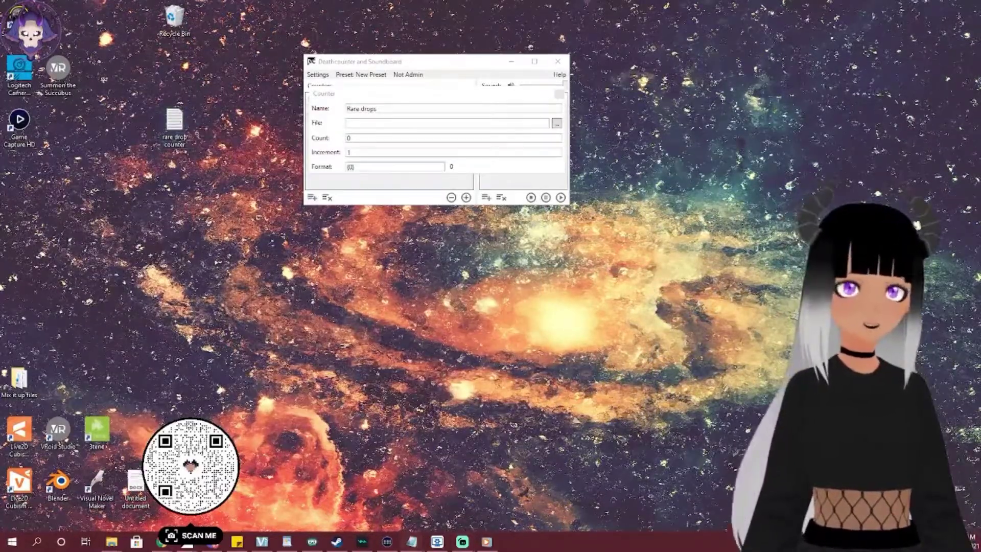
pyautogui.moveTo(183, 125); pyautogui.dragTo(378, 131)
pyautogui.hotkey('alt', 'Tab')
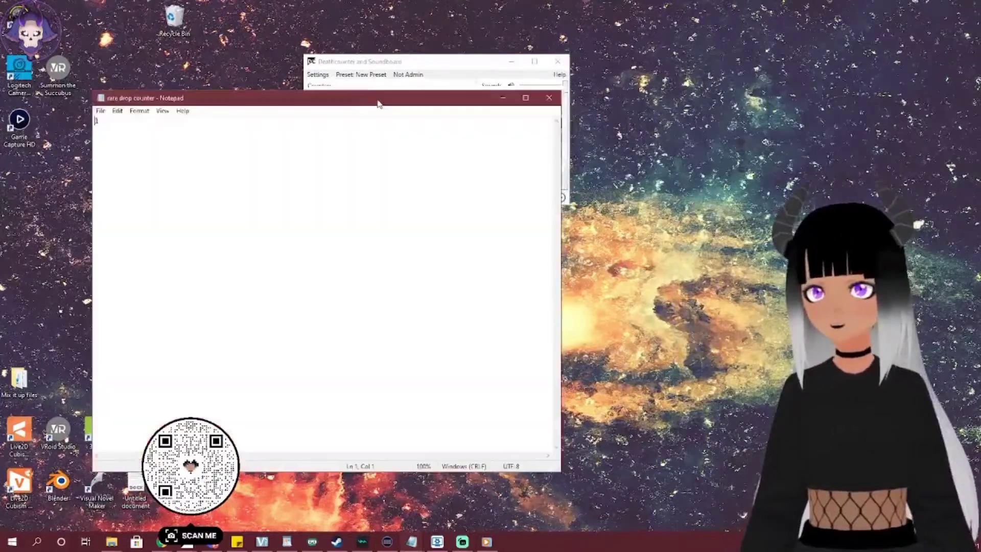
pyautogui.press('BackSpace')
pyautogui.write('0')
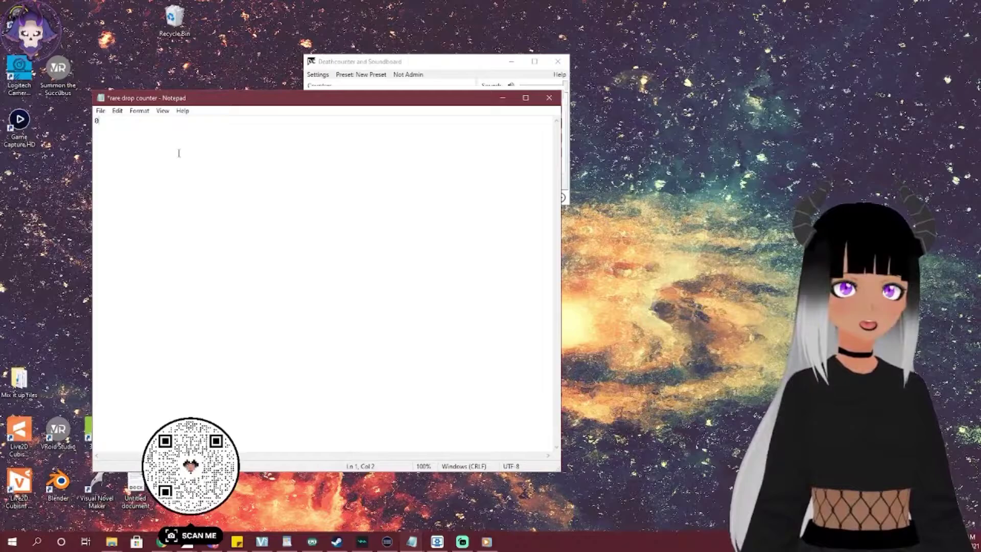
# Save As 'rare drop counter' on the Desktop, replacing the existing rare drop counter.txt
pyautogui.click(100, 110)
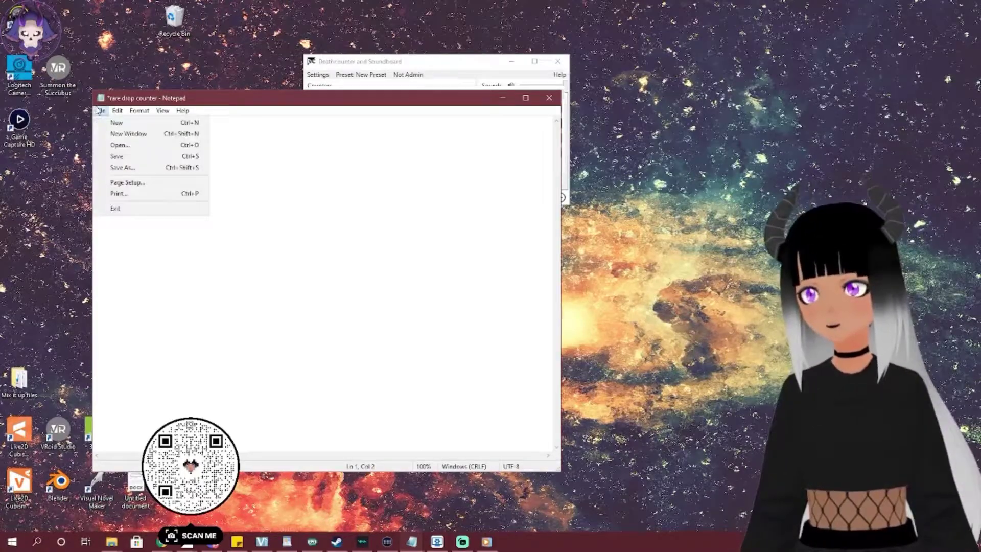
pyautogui.moveTo(101, 111)
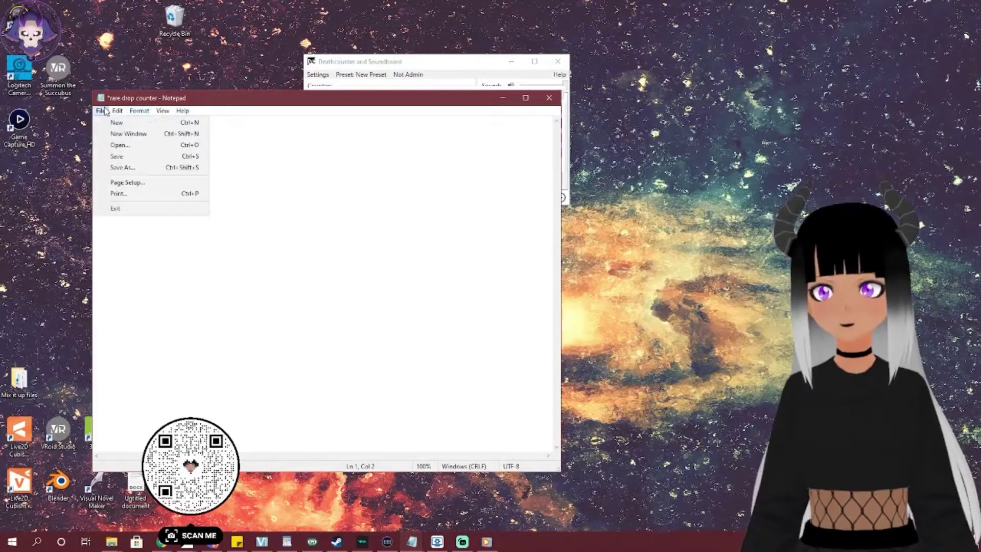
pyautogui.click(119, 168)
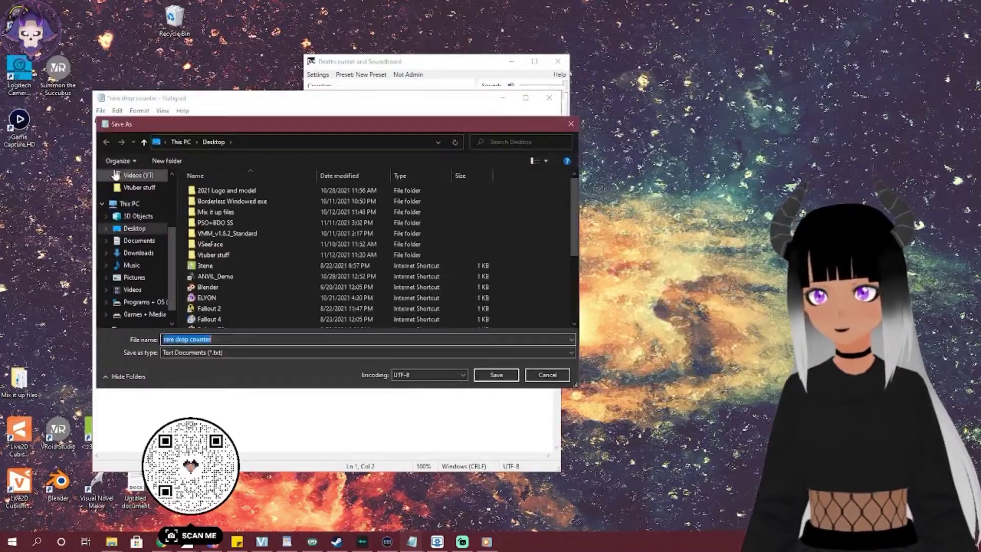
pyautogui.click(231, 340)
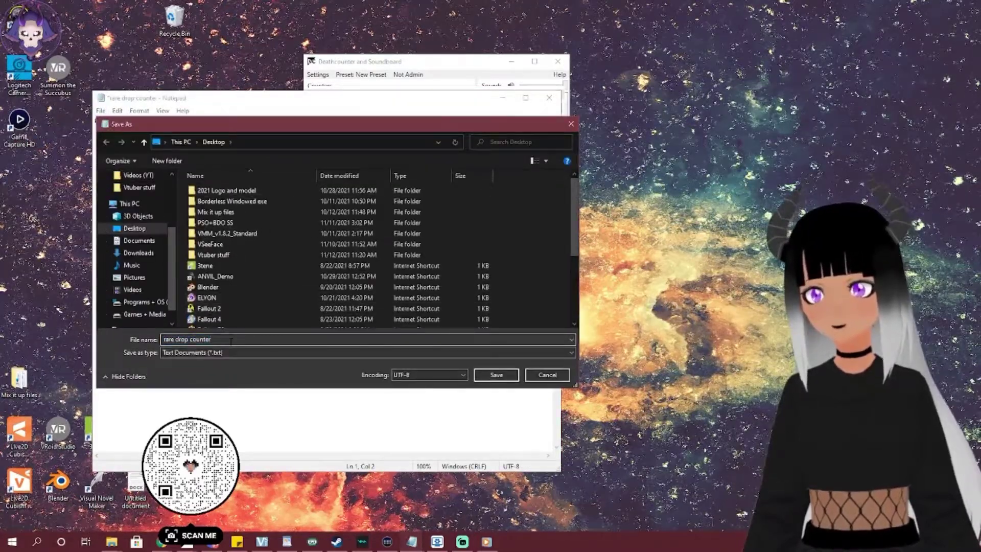
pyautogui.scroll(-4, 327, 281)
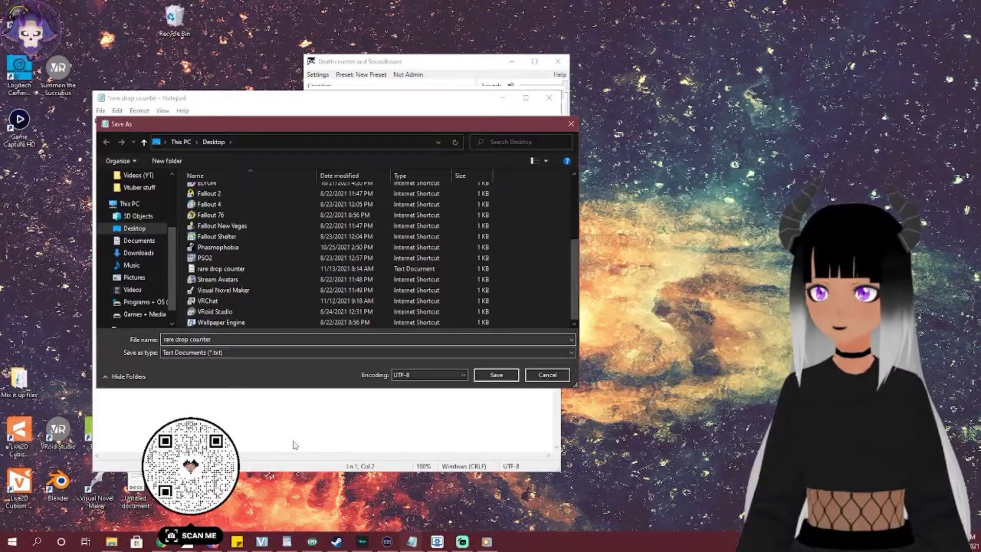
pyautogui.click(500, 376)
pyautogui.click(515, 272)
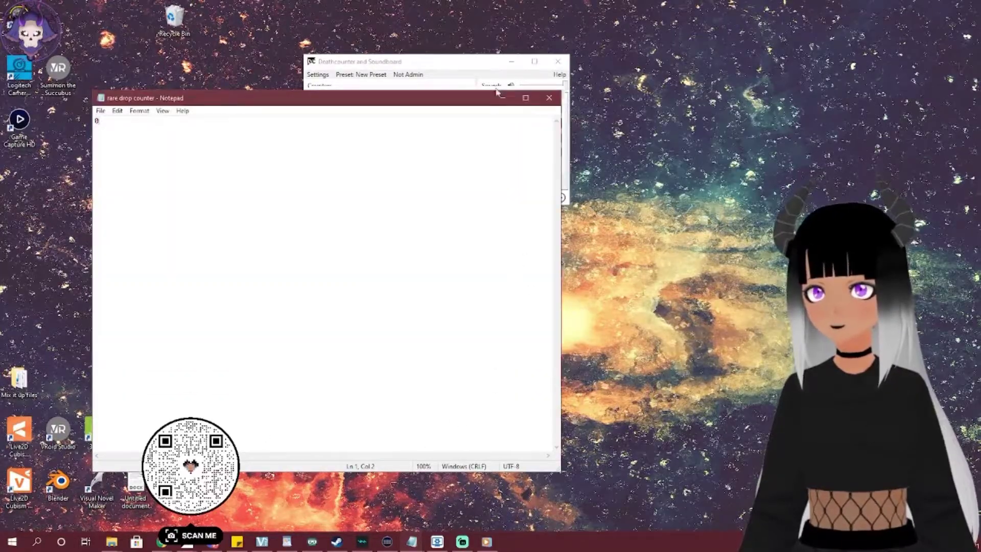
# Choose the Desktop's 'rare drop counter' file as the Rare drops counter's File, then move the dialog aside
pyautogui.click(503, 98)
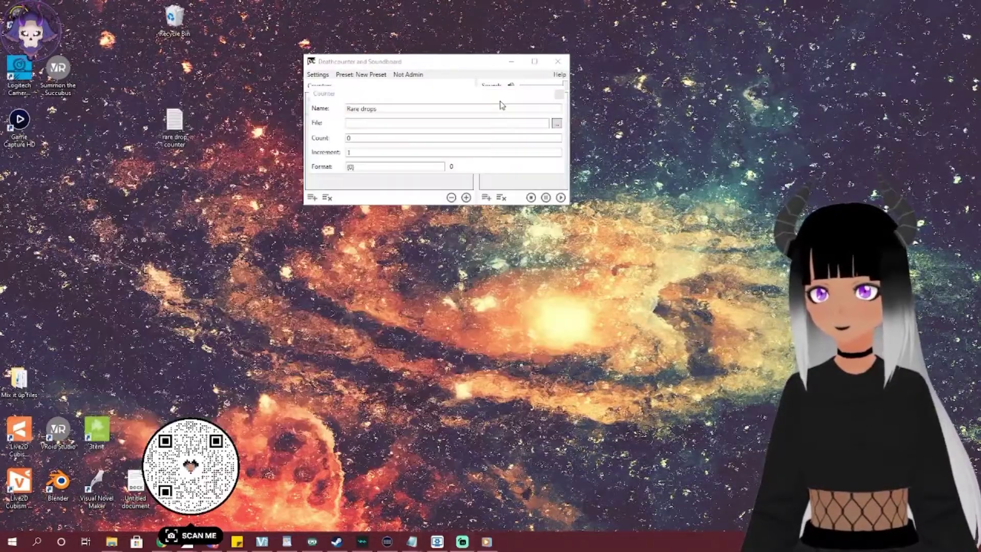
pyautogui.click(557, 123)
pyautogui.scroll(-3, 536, 220)
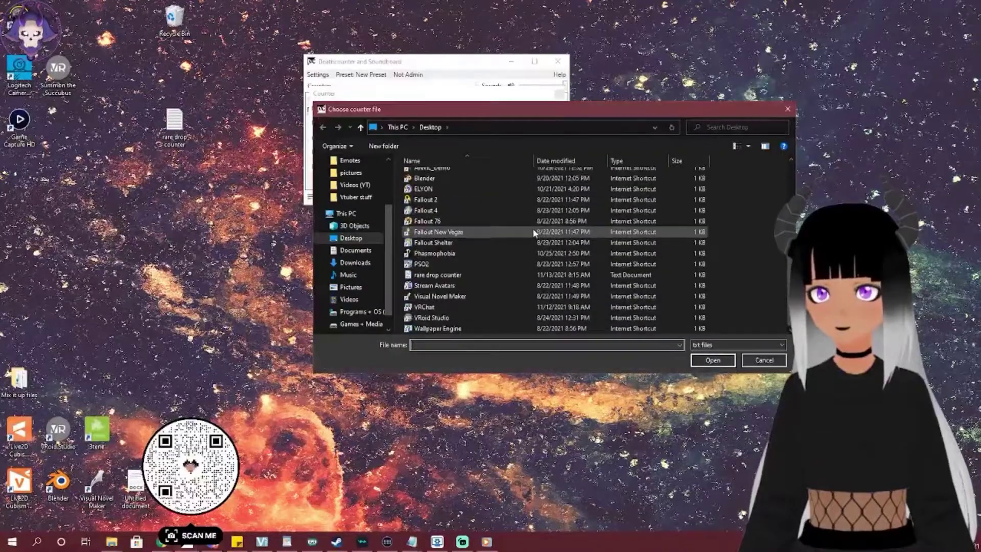
pyautogui.scroll(1, 467, 274)
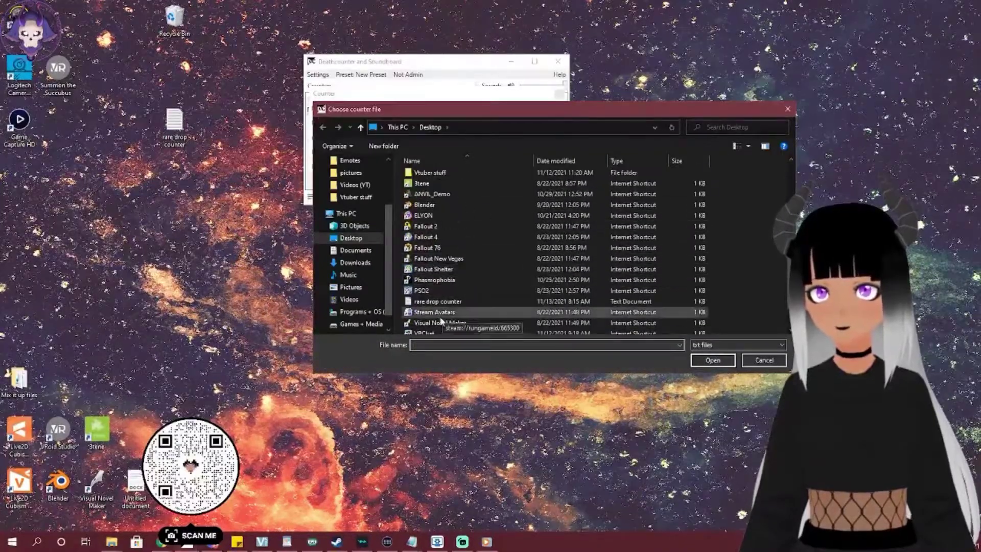
pyautogui.doubleClick(438, 309)
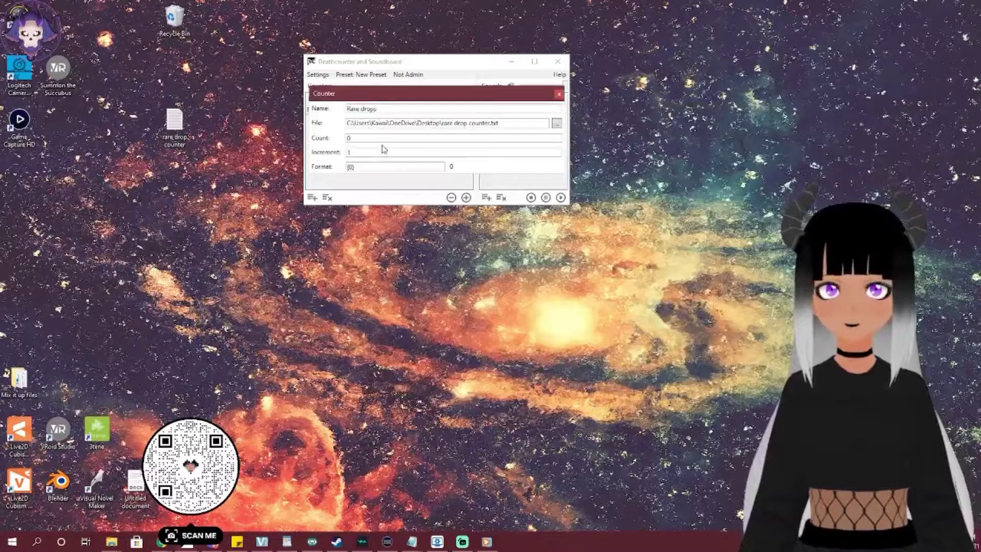
pyautogui.moveTo(375, 97); pyautogui.dragTo(444, 137)
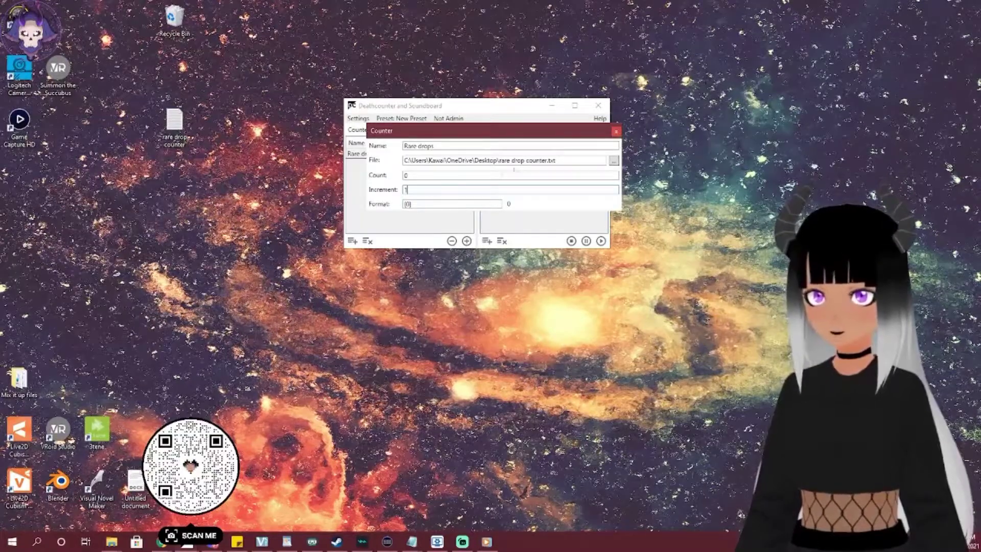
# Close the counter form so Rare drops joins the list, then type 1 into its Count
pyautogui.click(616, 132)
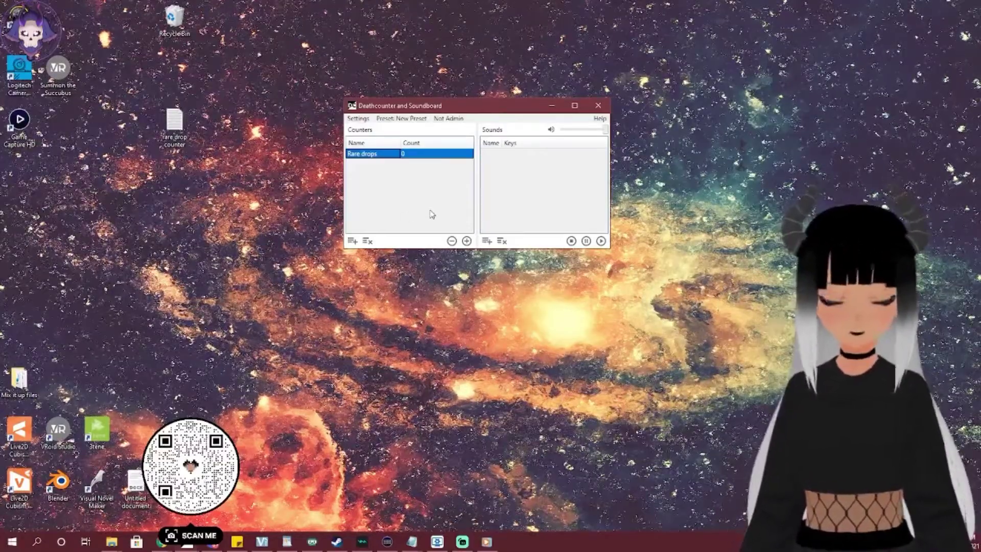
pyautogui.write('1')
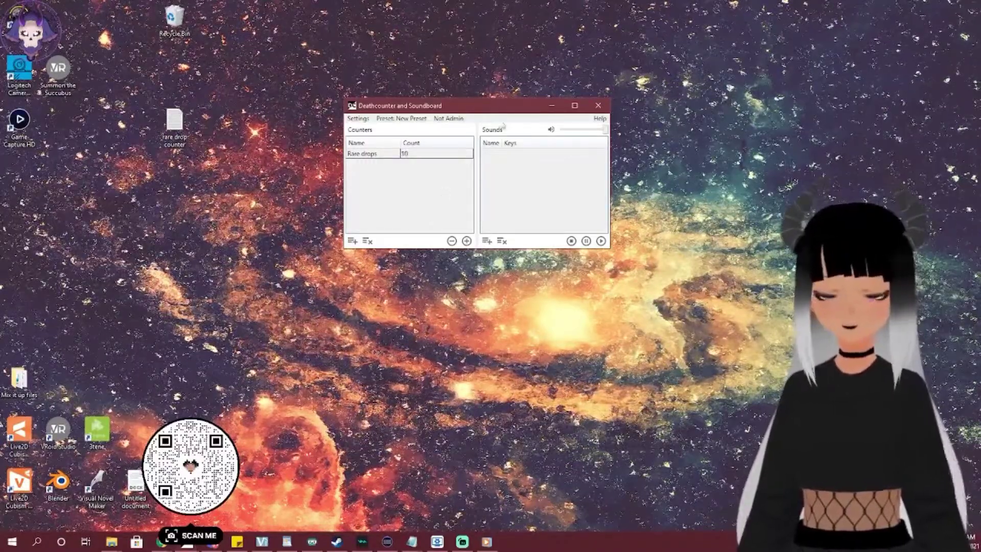
# Open Settings to show the Keyboard tab's hotkeys for counters and sounds
pyautogui.click(358, 119)
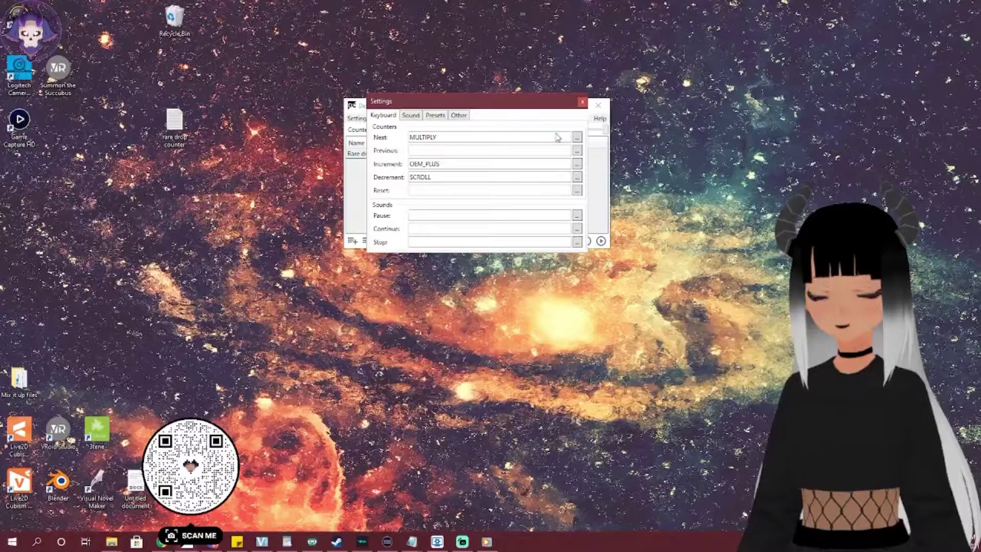